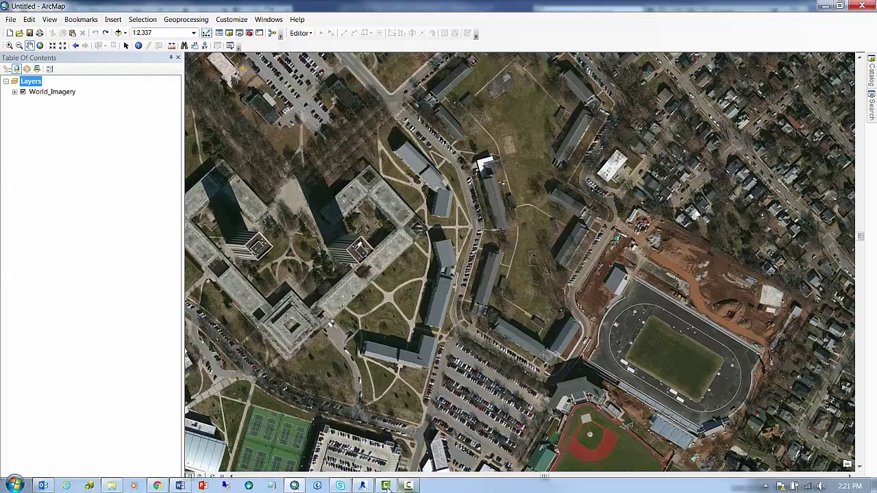
Step: Switch to Revit and relocate the project to shared coordinates East 5281706' 2 195/256", North 3900846' 6 61/256", elevation 1000' 0", angle 90° East
{"action": "left_click", "coordinate": [363, 486]}
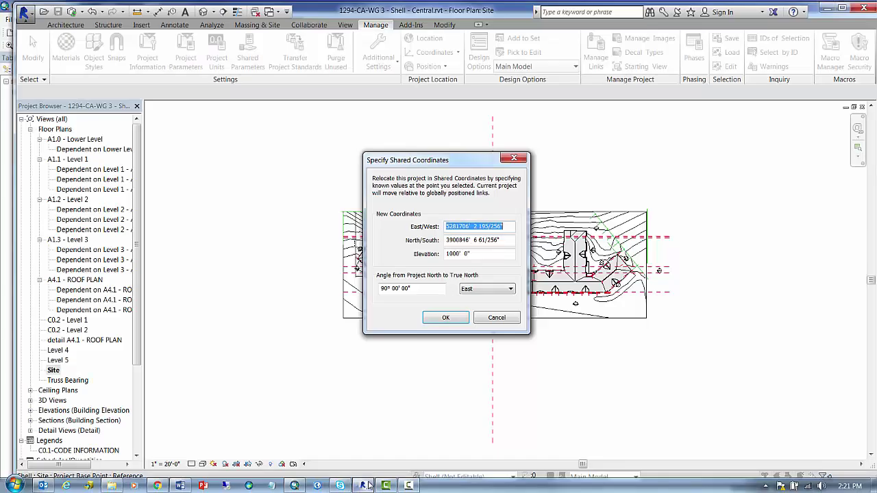
{"action": "left_click", "coordinate": [440, 318]}
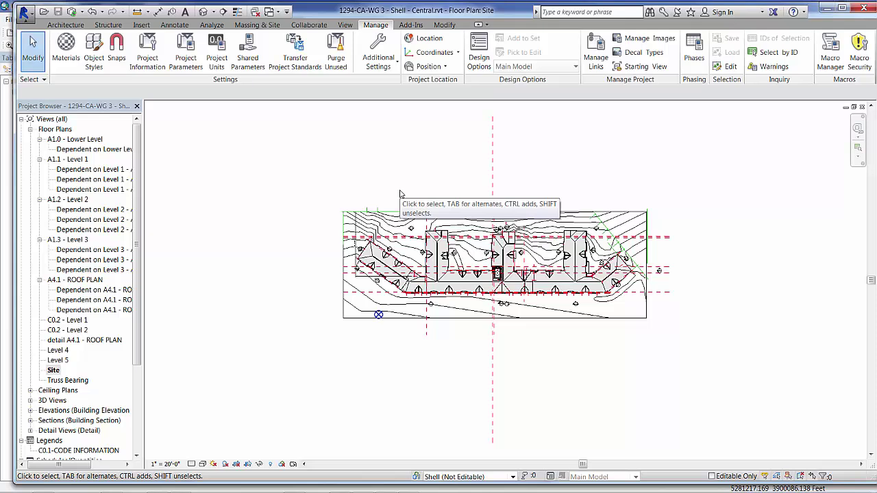
Step: Start an FME Export with the IFC2x3 GSA Concept Design BIM 2010 setup and review its settings without modifying them
{"action": "left_click", "coordinate": [410, 26]}
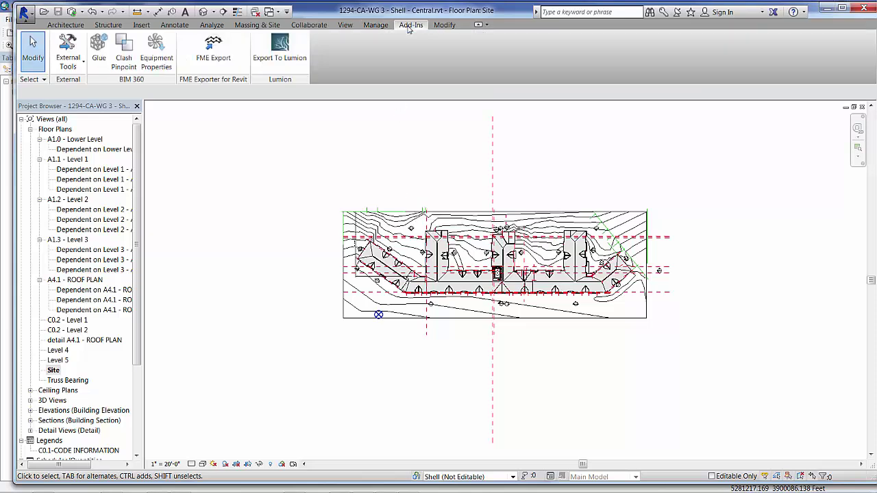
{"action": "left_click", "coordinate": [217, 56]}
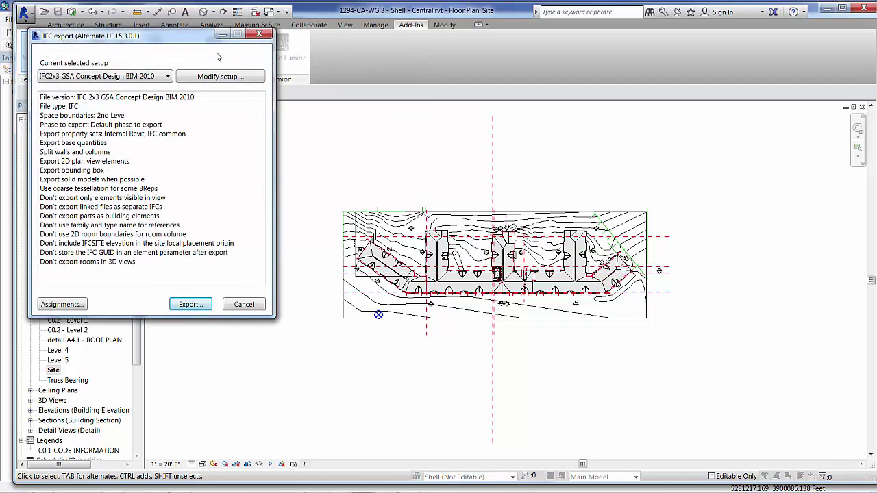
{"action": "left_click", "coordinate": [159, 77]}
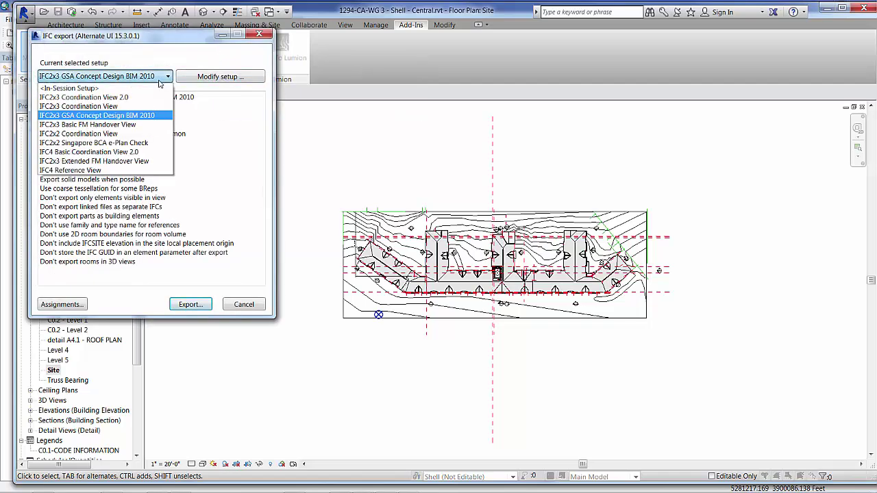
{"action": "left_click", "coordinate": [85, 116]}
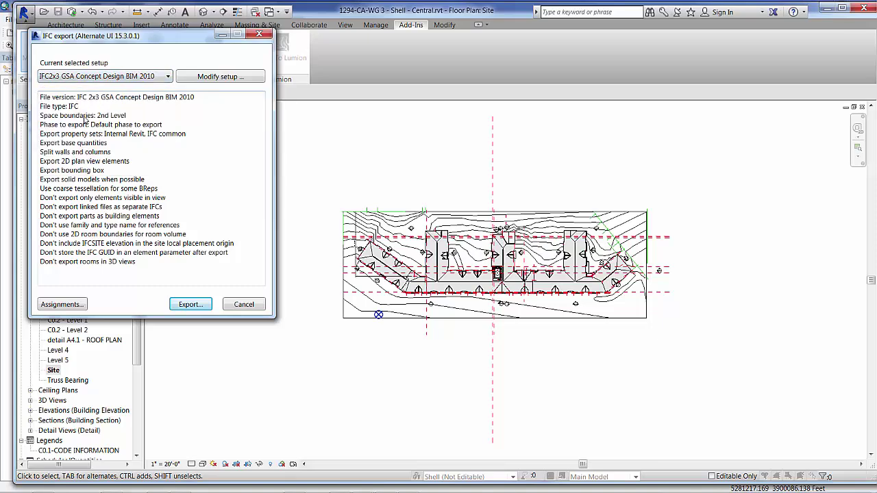
{"action": "left_click", "coordinate": [233, 77]}
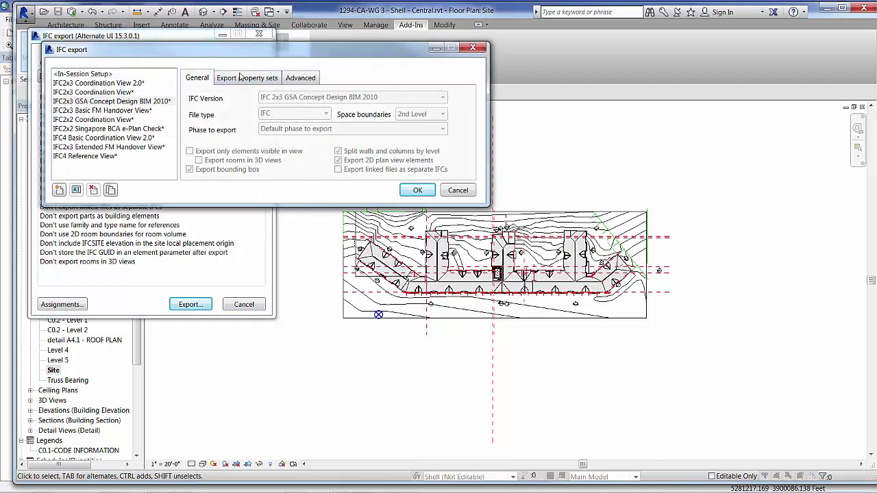
{"action": "left_click", "coordinate": [458, 190]}
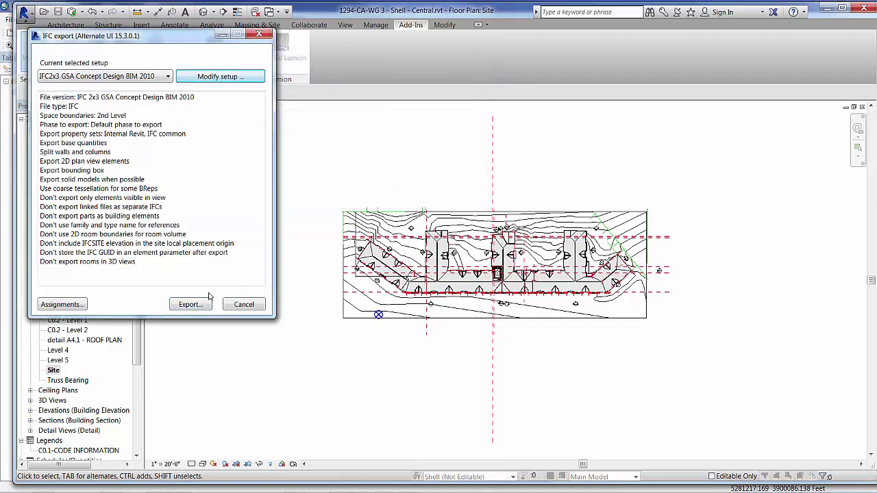
Step: Export the model to 1294WoodlandGlen3Geo.rvz in the UKY Campus\1294 folder, overwriting the existing file
{"action": "left_click", "coordinate": [191, 304]}
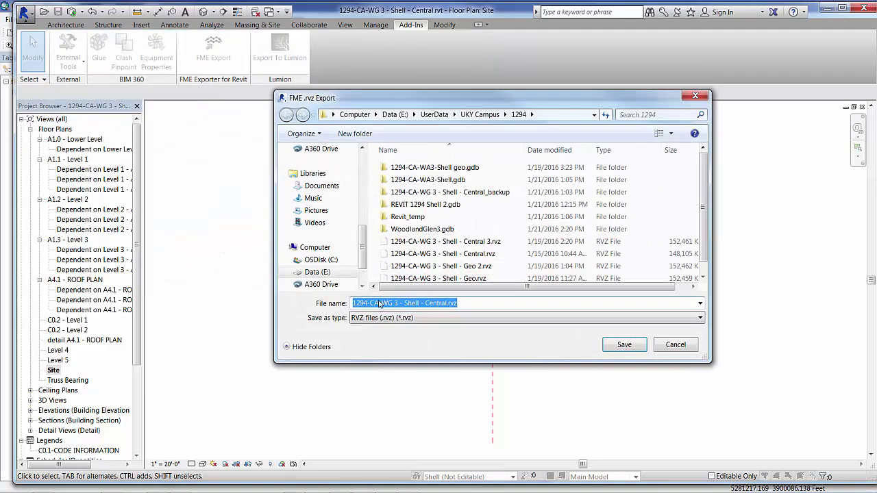
{"action": "left_click", "coordinate": [438, 231]}
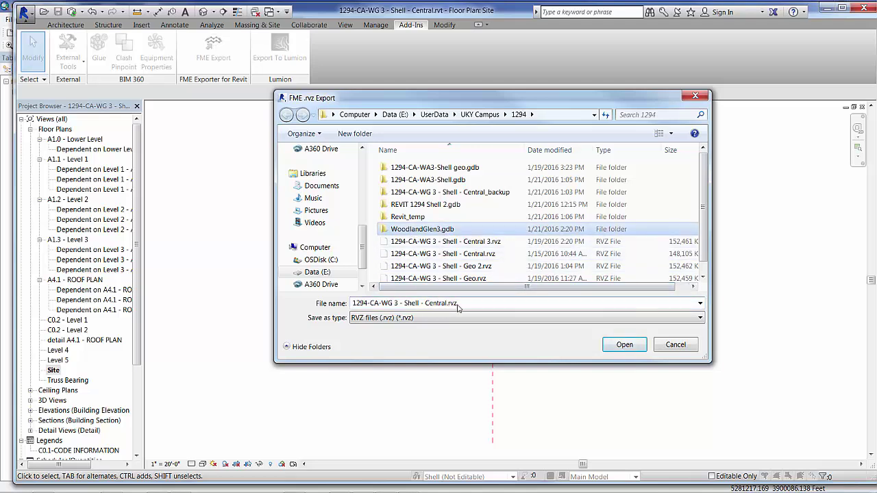
{"action": "scroll", "coordinate": [504, 288], "scroll_direction": "down", "scroll_amount": 1}
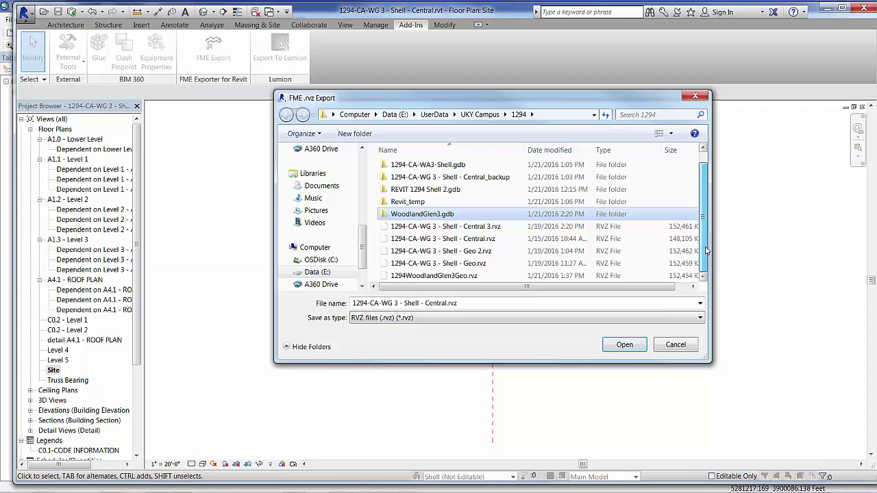
{"action": "left_click", "coordinate": [449, 276]}
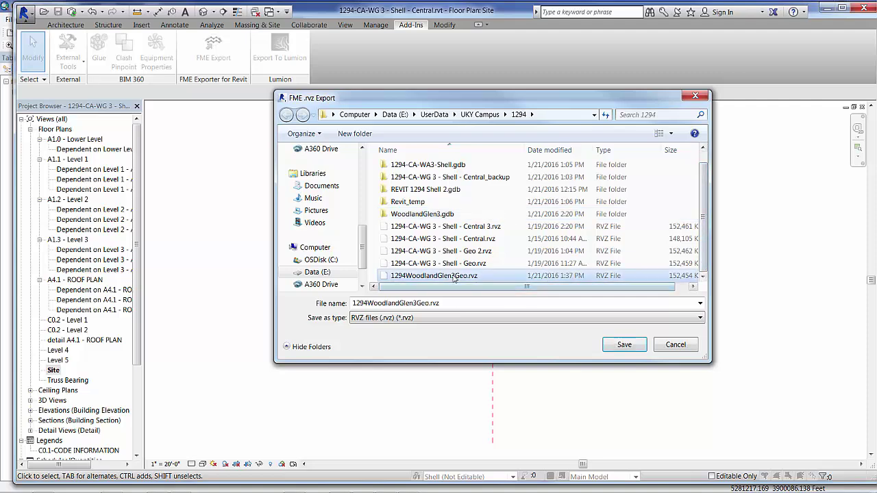
{"action": "left_click", "coordinate": [624, 344]}
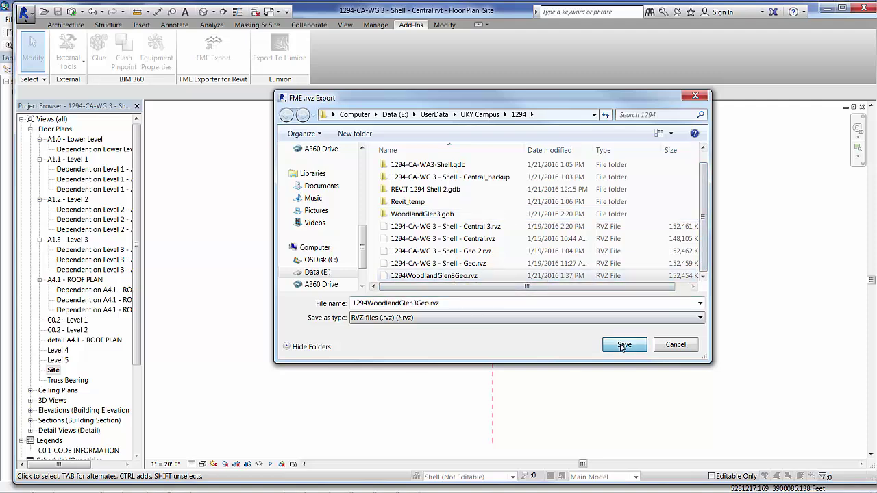
{"action": "left_click", "coordinate": [538, 263]}
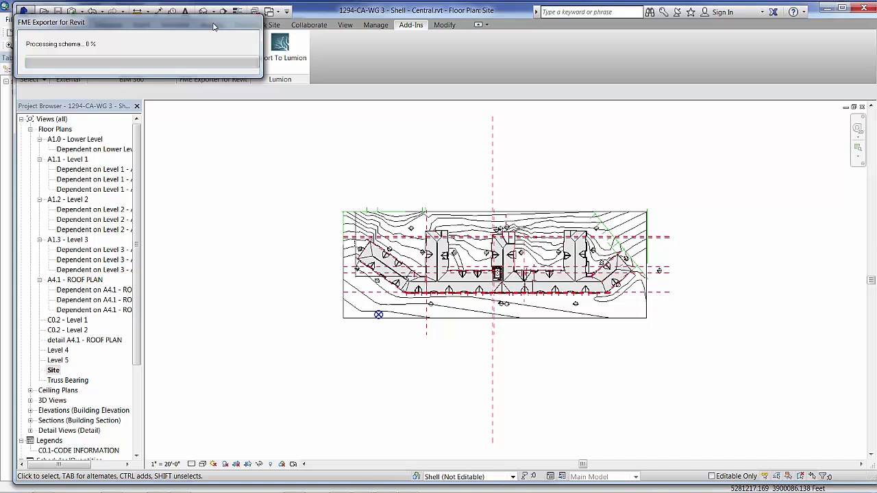
{"action": "left_click_drag", "start_coordinate": [214, 26], "coordinate": [565, 155]}
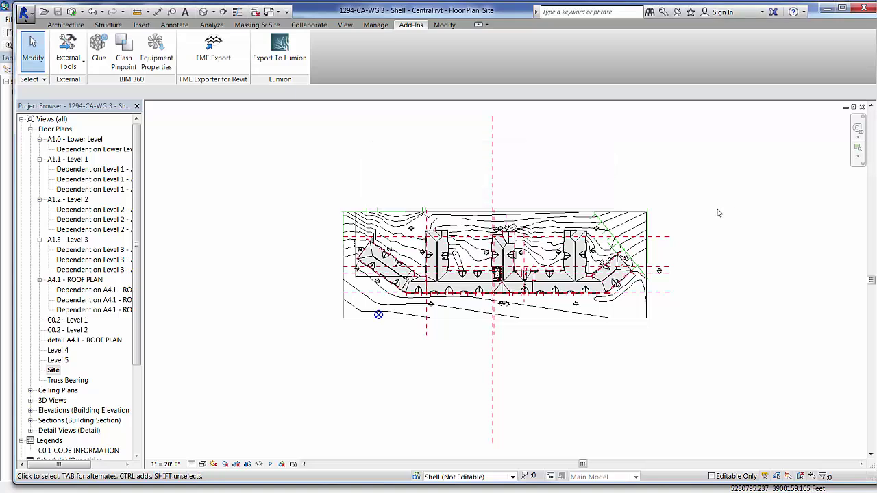
Step: Switch to ArcMap and create a new Spatial ETL Tool in the TIN toolset of 3D Sample Tools.tbx
{"action": "double_click", "coordinate": [459, 11]}
{"action": "left_click_drag", "start_coordinate": [652, 38], "coordinate": [876, 62]}
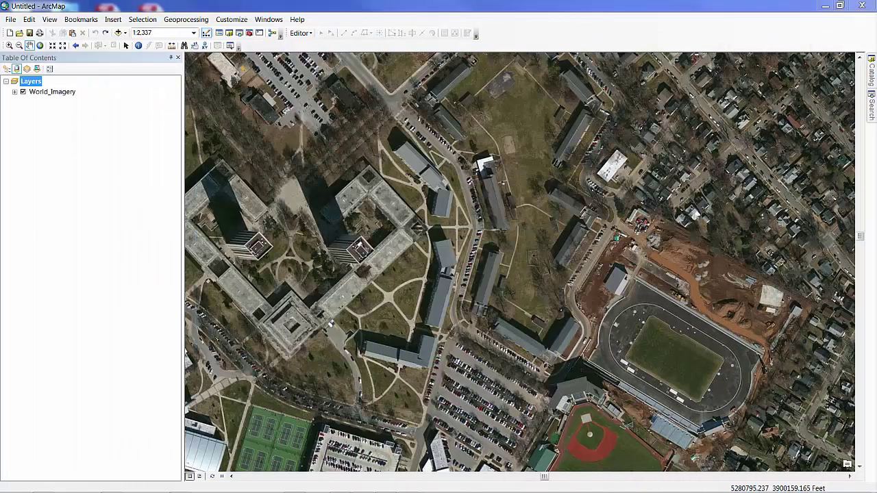
{"action": "left_click", "coordinate": [871, 68]}
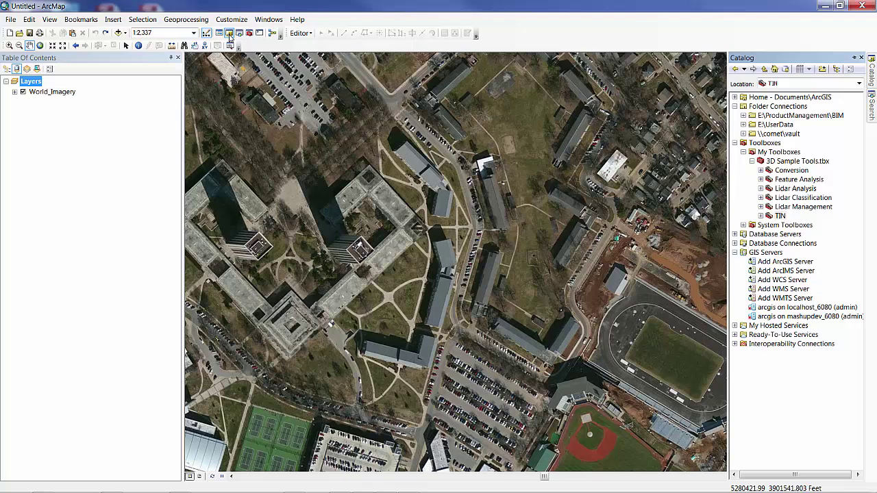
{"action": "right_click", "coordinate": [780, 216]}
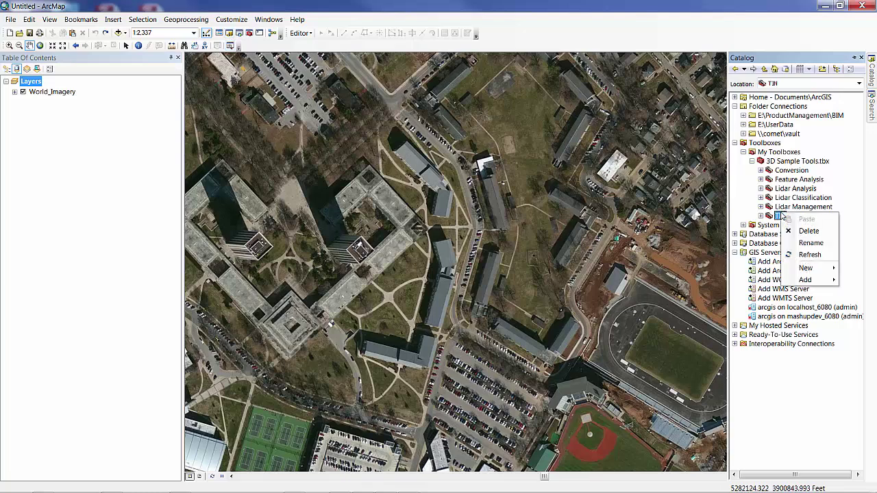
{"action": "mouse_move", "coordinate": [809, 269]}
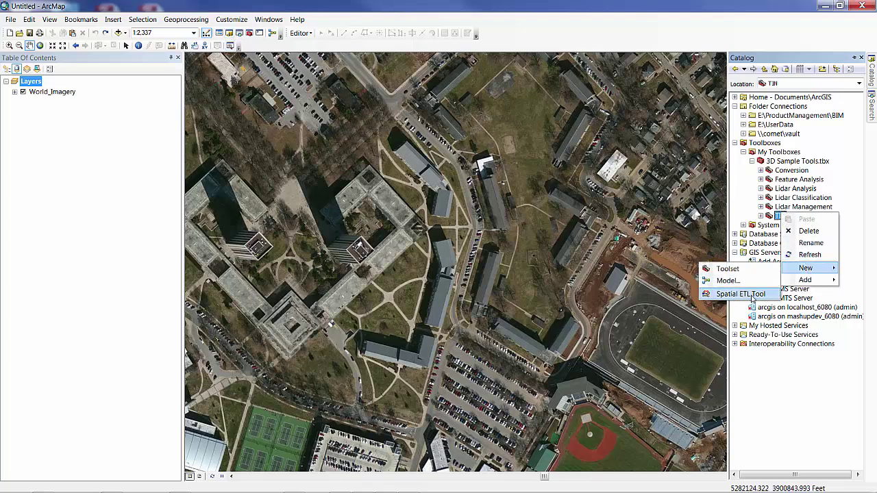
{"action": "left_click", "coordinate": [751, 295]}
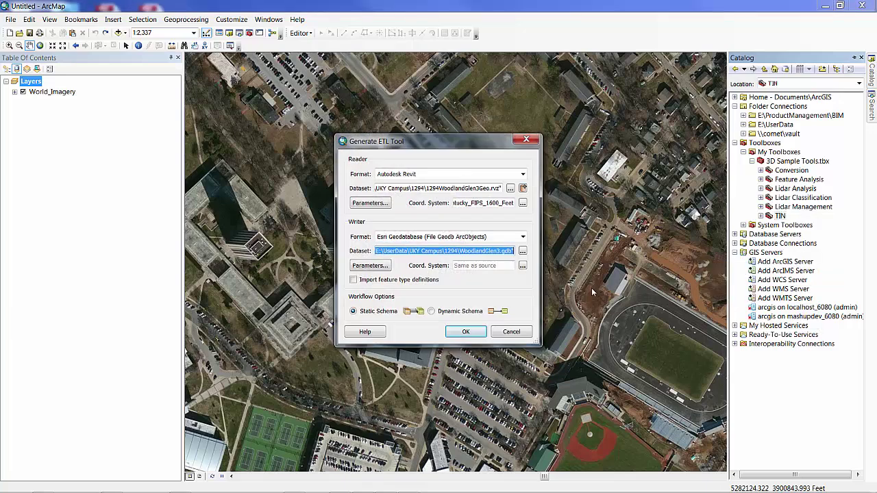
Step: Set the ETL tool's reader format to Autodesk Revit and its source dataset to 1294WoodlandGlen3Geo.rvz
{"action": "left_click", "coordinate": [522, 175]}
{"action": "left_click", "coordinate": [415, 185]}
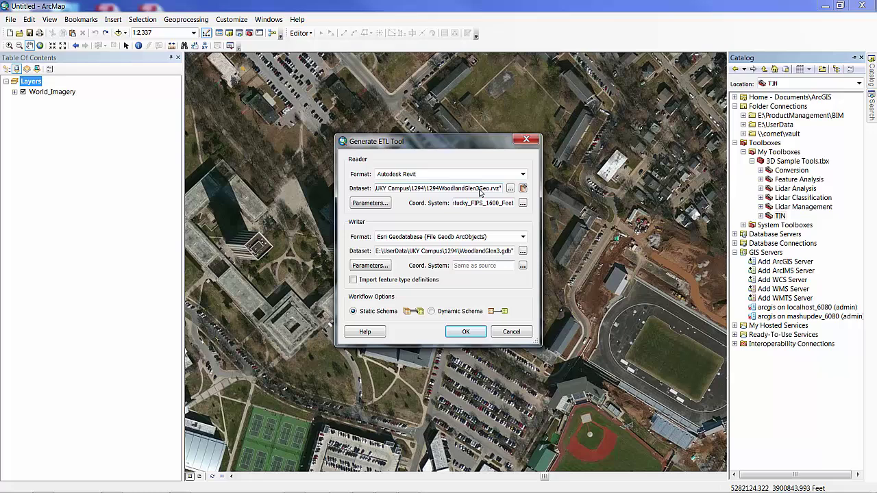
{"action": "left_click", "coordinate": [510, 188]}
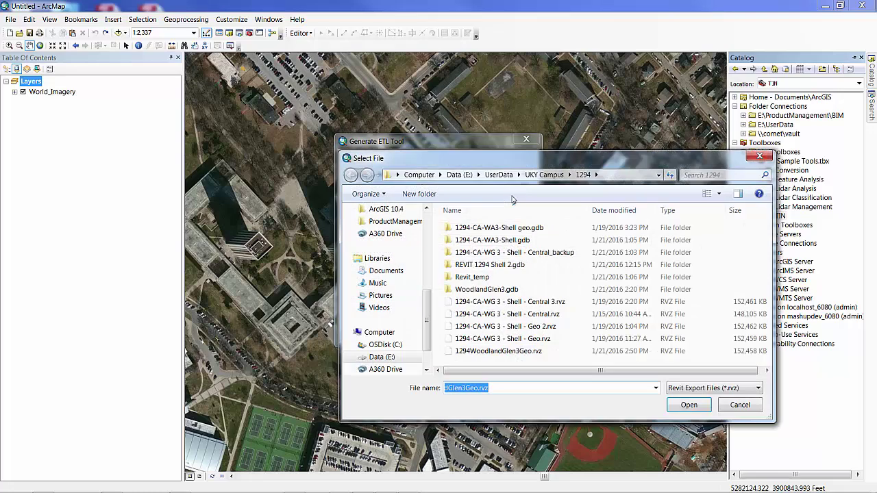
{"action": "left_click", "coordinate": [514, 352]}
{"action": "left_click", "coordinate": [689, 405]}
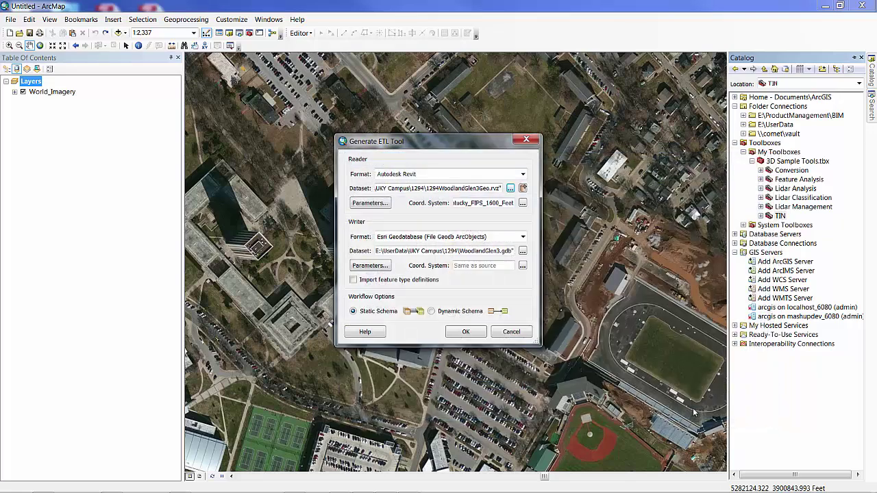
Step: Set the reader's coordinate system to NAD 1983 HARN StatePlane Kentucky FIPS 1600 (US Feet)
{"action": "left_click", "coordinate": [522, 202]}
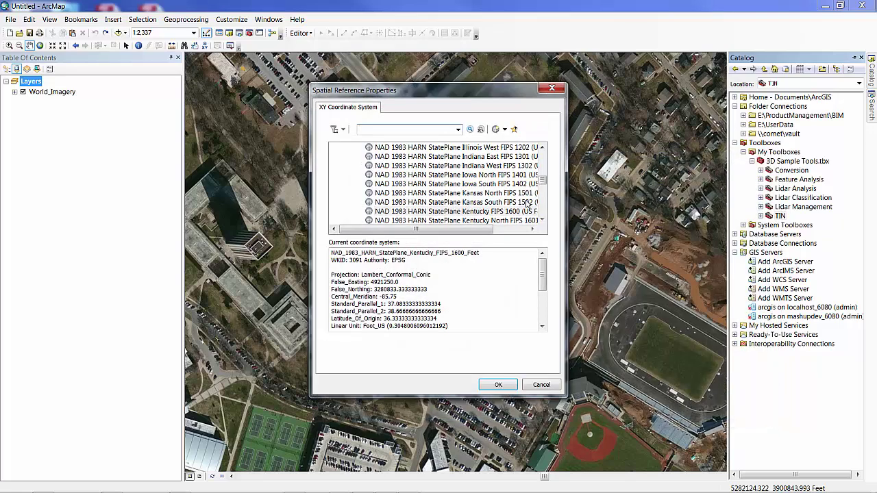
{"action": "left_click", "coordinate": [493, 212]}
{"action": "left_click", "coordinate": [492, 384]}
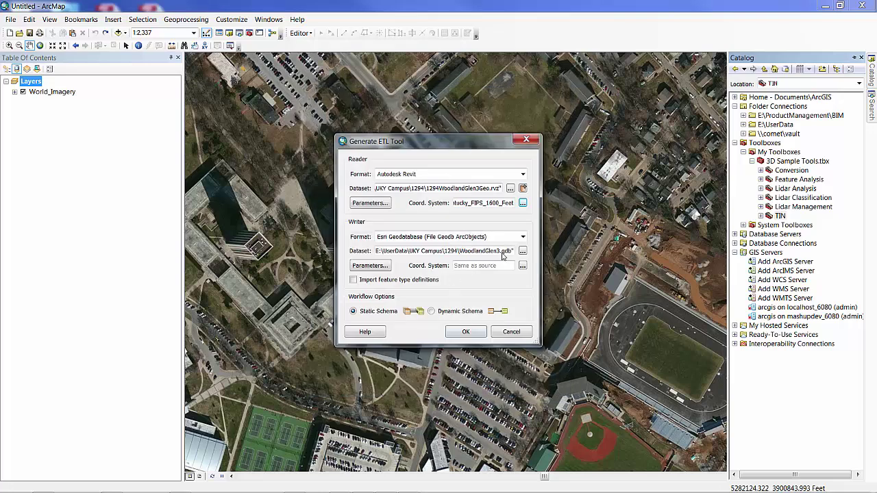
Step: Set the writer dataset to WoodlandGlen3.gdb in the 1294 folder and generate the ETL tool
{"action": "left_click", "coordinate": [522, 251]}
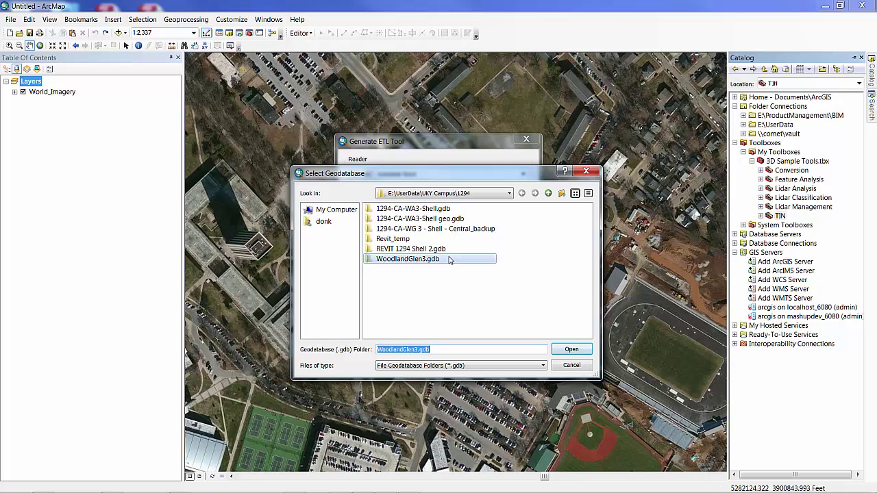
{"action": "left_click", "coordinate": [452, 259]}
{"action": "left_click", "coordinate": [563, 350]}
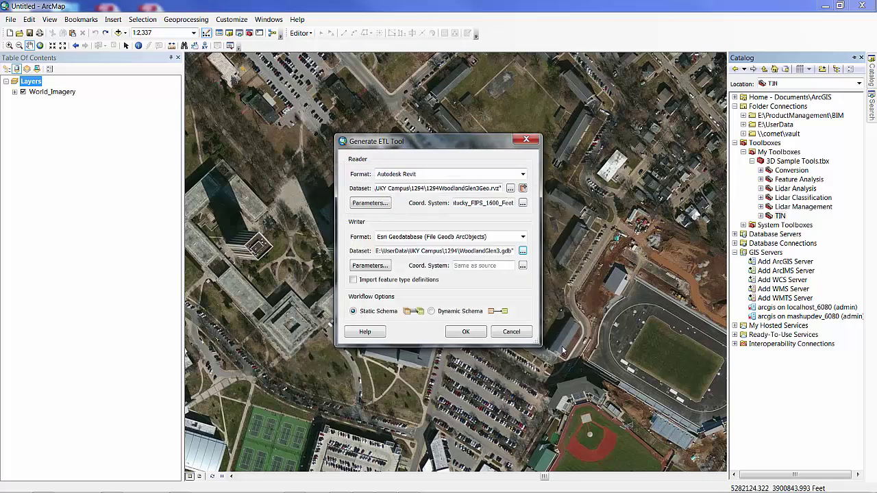
{"action": "left_click", "coordinate": [468, 333]}
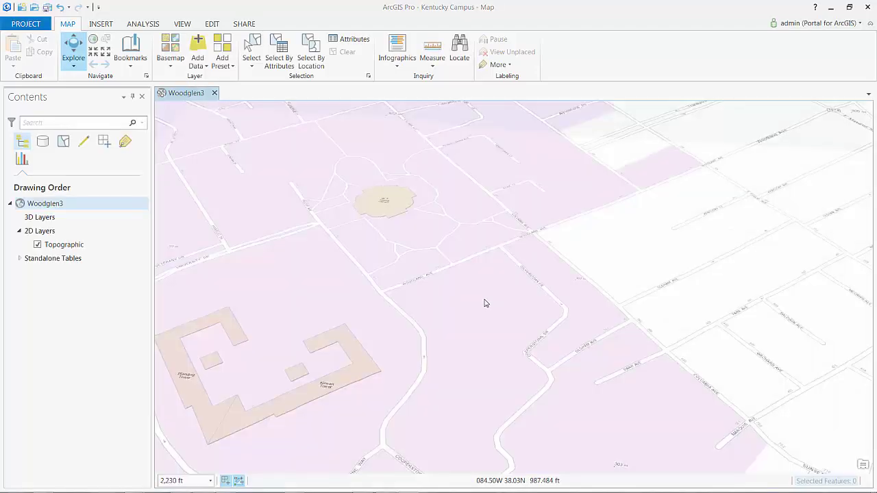
Step: In ArcGIS Pro, add the Interior dataset and the building feature classes and tables from Woodglen3.gdb to the Woodglen3 scene
{"action": "left_click", "coordinate": [206, 67]}
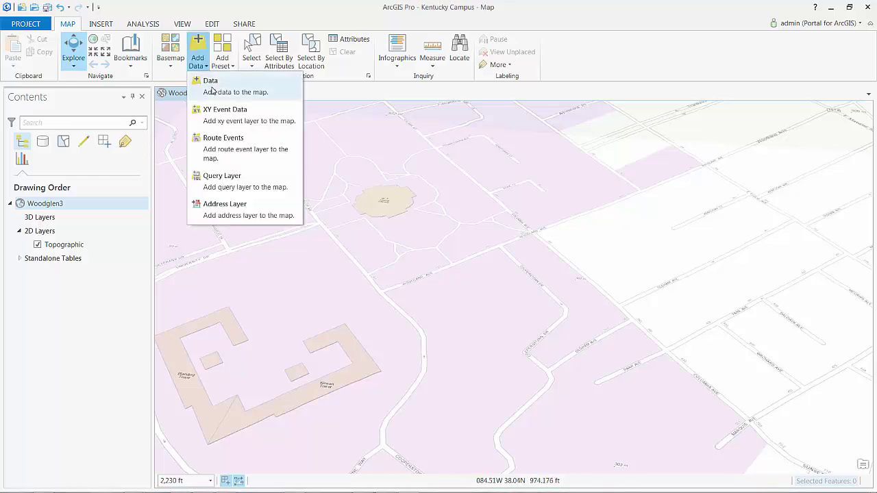
{"action": "left_click", "coordinate": [209, 83]}
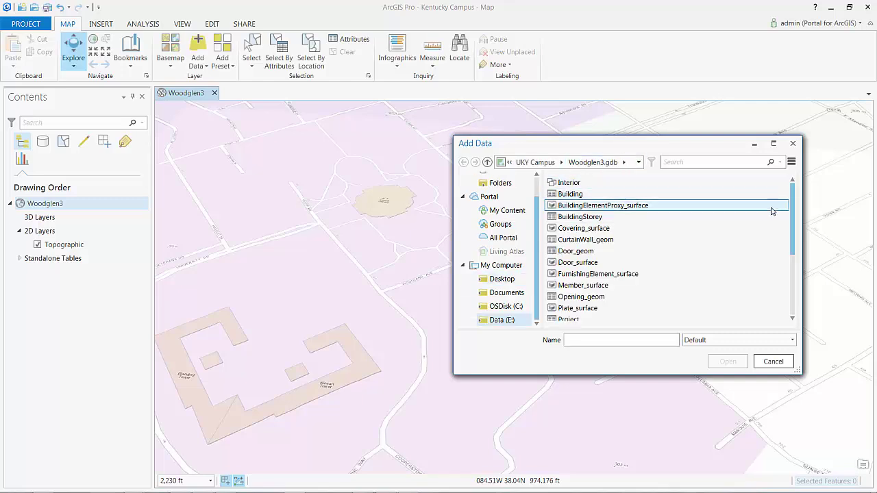
{"action": "left_click_drag", "start_coordinate": [793, 210], "coordinate": [793, 190]}
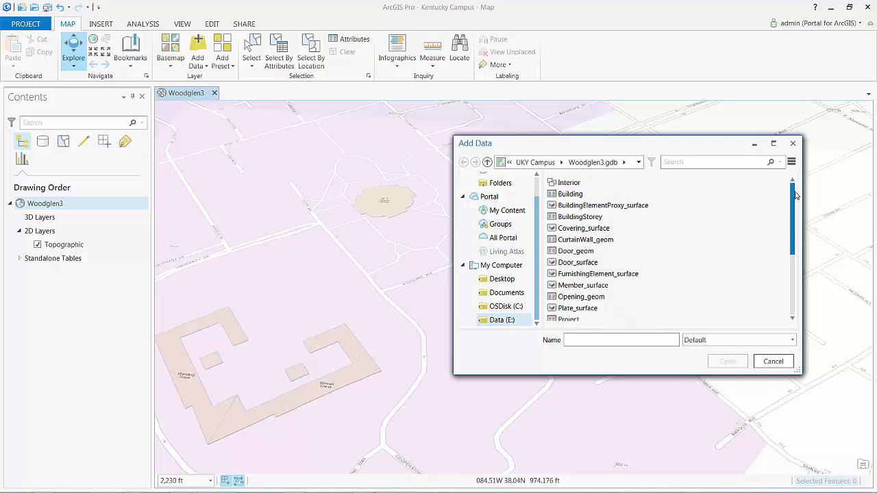
{"action": "left_click", "coordinate": [579, 182]}
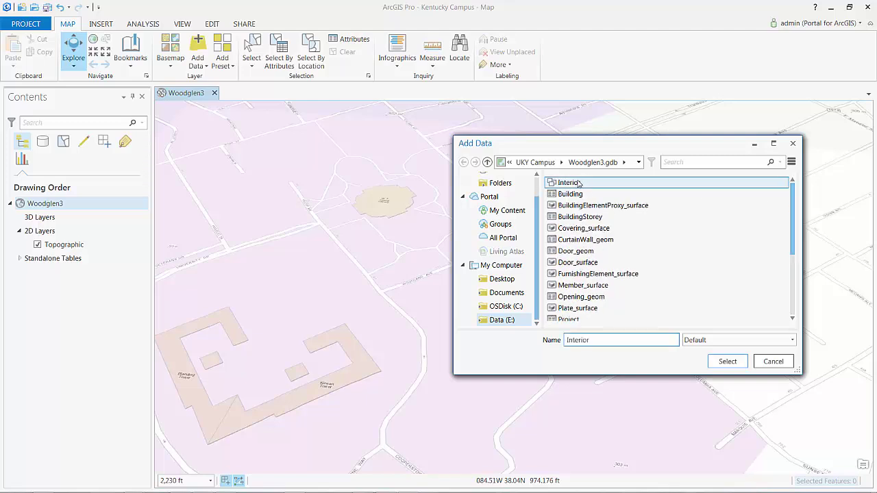
{"action": "left_click", "coordinate": [568, 319], "text": "shift"}
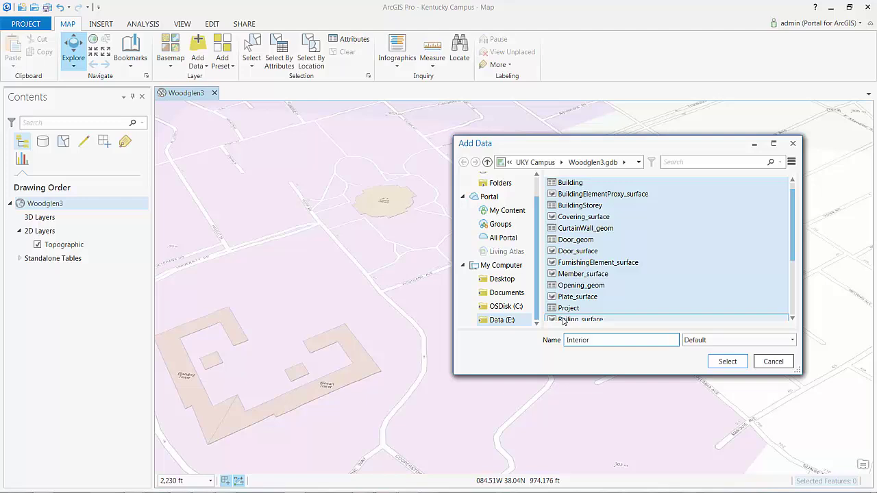
{"action": "left_click", "coordinate": [728, 361]}
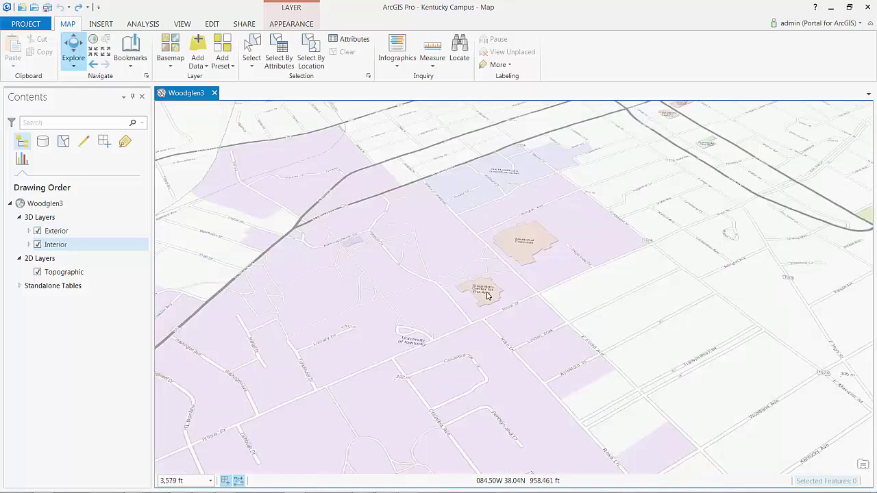
Step: Zoom the scene to the Exterior layer and move in close on the building's middle wing and rooftop equipment
{"action": "left_click", "coordinate": [61, 231]}
{"action": "right_click", "coordinate": [65, 232]}
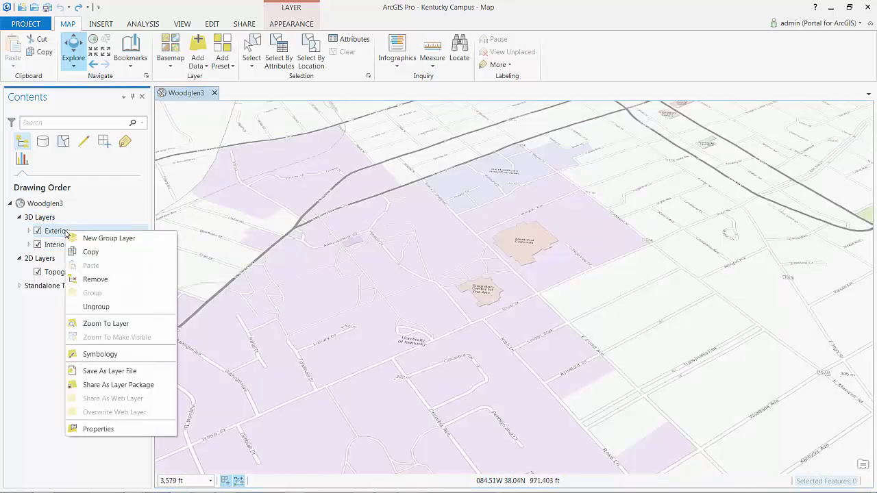
{"action": "left_click", "coordinate": [140, 323]}
{"action": "left_click_drag", "start_coordinate": [504, 329], "coordinate": [492, 146]}
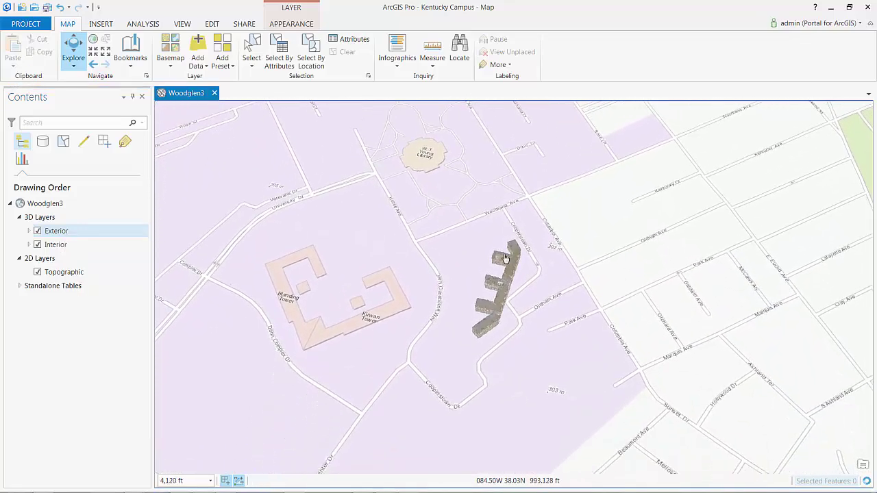
{"action": "scroll", "coordinate": [499, 295], "scroll_direction": "up", "scroll_amount": 5}
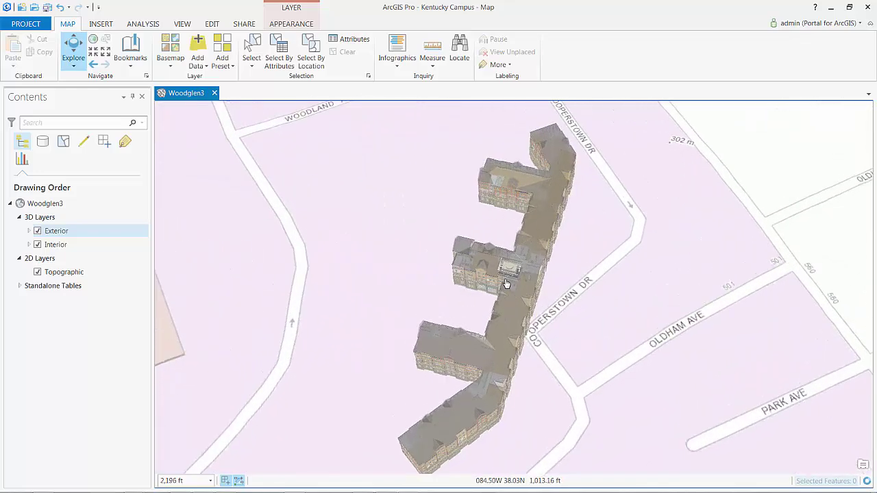
{"action": "scroll", "coordinate": [512, 277], "scroll_direction": "up", "scroll_amount": 5}
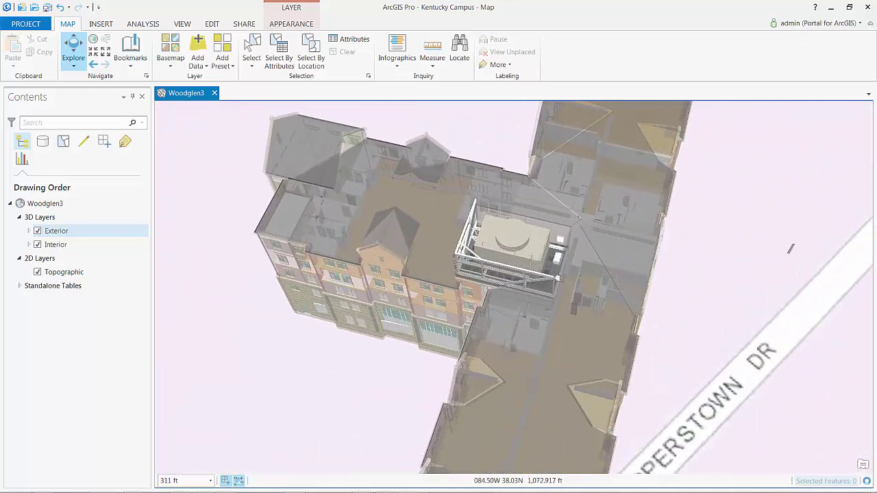
Step: Examine the building model from several angles, including its facades, roofs, end wings and the interior furniture behind the walls
{"action": "mouse_move", "coordinate": [514, 298]}
{"action": "middle_mouse_down"}
{"action": "mouse_move", "coordinate": [433, 233]}
{"action": "mouse_move", "coordinate": [343, 236]}
{"action": "middle_mouse_up"}
{"action": "scroll", "coordinate": [578, 320], "scroll_direction": "up", "scroll_amount": 2}
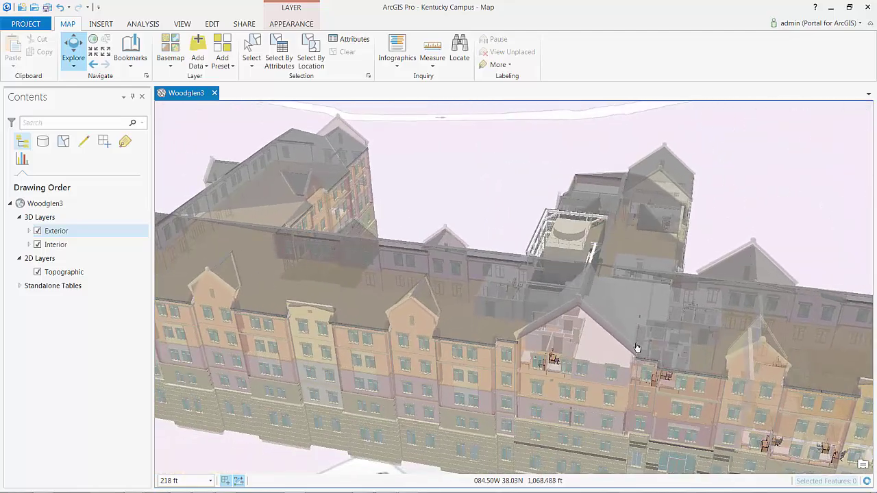
{"action": "scroll", "coordinate": [578, 320], "scroll_direction": "up", "scroll_amount": 4}
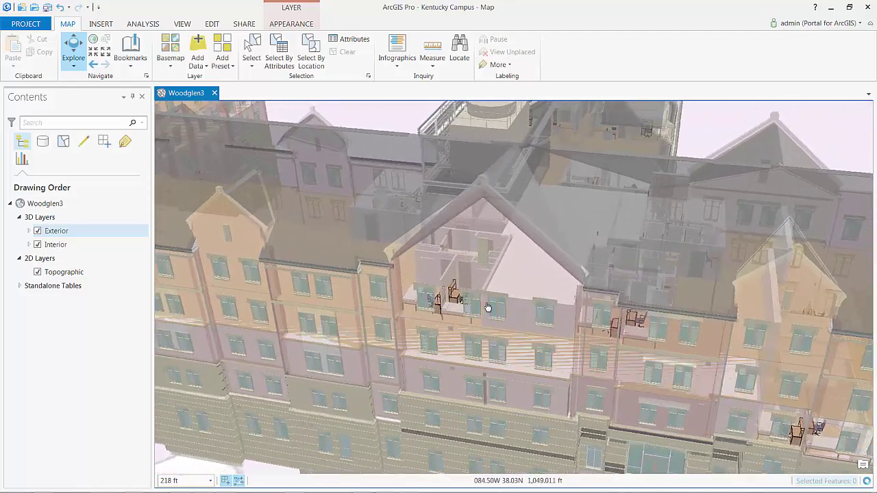
{"action": "scroll", "coordinate": [540, 336], "scroll_direction": "up", "scroll_amount": 2}
{"action": "middle_click_drag", "start_coordinate": [546, 325], "coordinate": [536, 282]}
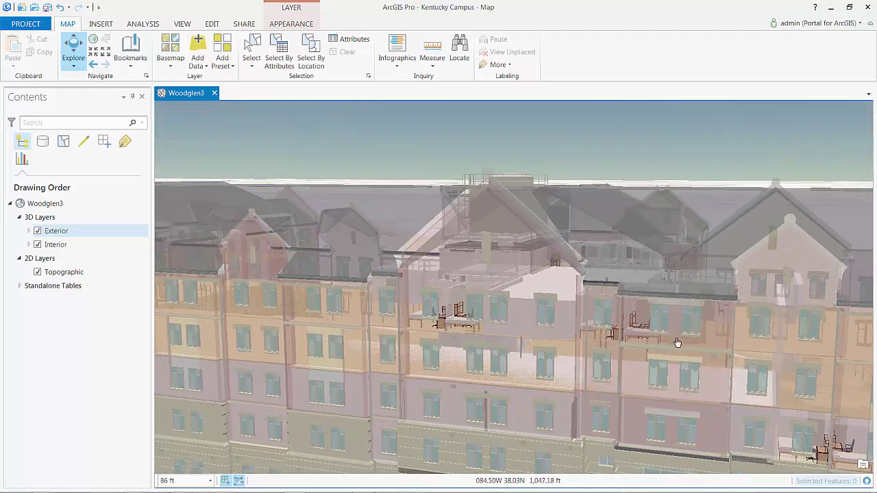
{"action": "left_click_drag", "start_coordinate": [677, 342], "coordinate": [465, 317]}
{"action": "middle_click_drag", "start_coordinate": [610, 335], "coordinate": [295, 330]}
{"action": "left_click_drag", "start_coordinate": [533, 387], "coordinate": [717, 313]}
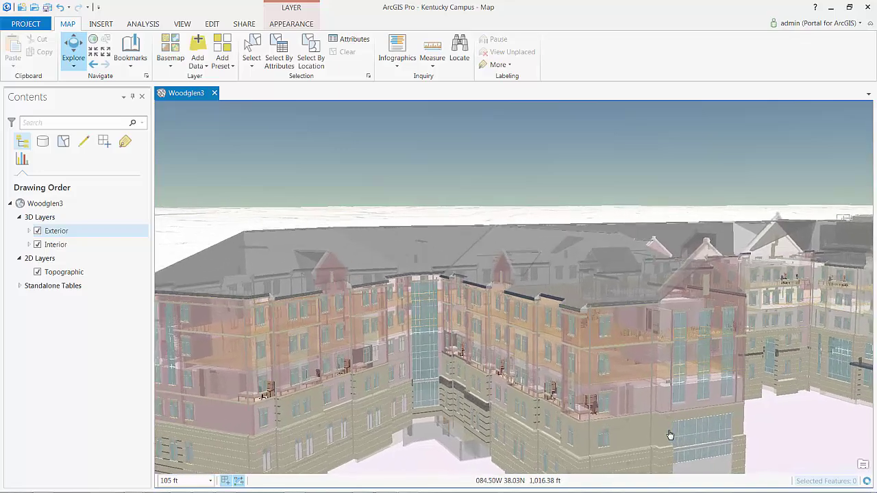
{"action": "scroll", "coordinate": [669, 434], "scroll_direction": "up", "scroll_amount": 2}
{"action": "middle_click_drag", "start_coordinate": [446, 352], "coordinate": [447, 393]}
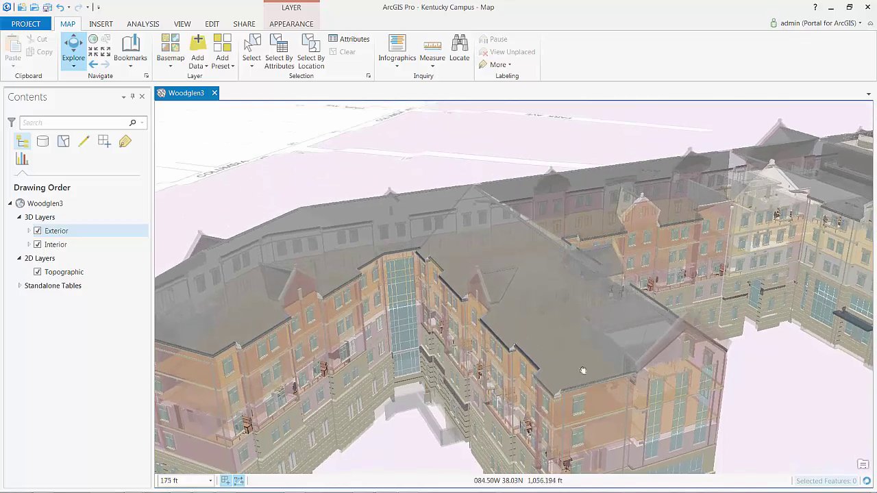
{"action": "left_click_drag", "start_coordinate": [582, 371], "coordinate": [418, 320]}
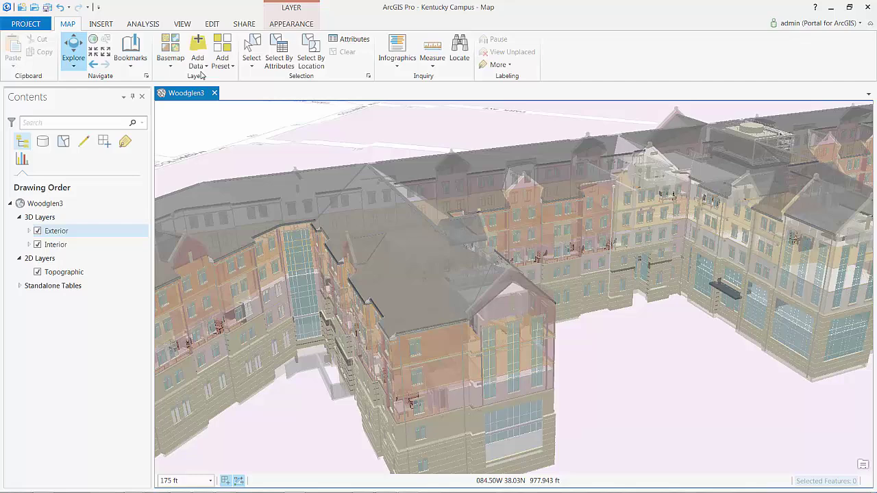
Step: Change the scene's basemap to Imagery and view the whole building in its campus surroundings from above
{"action": "left_click", "coordinate": [174, 66]}
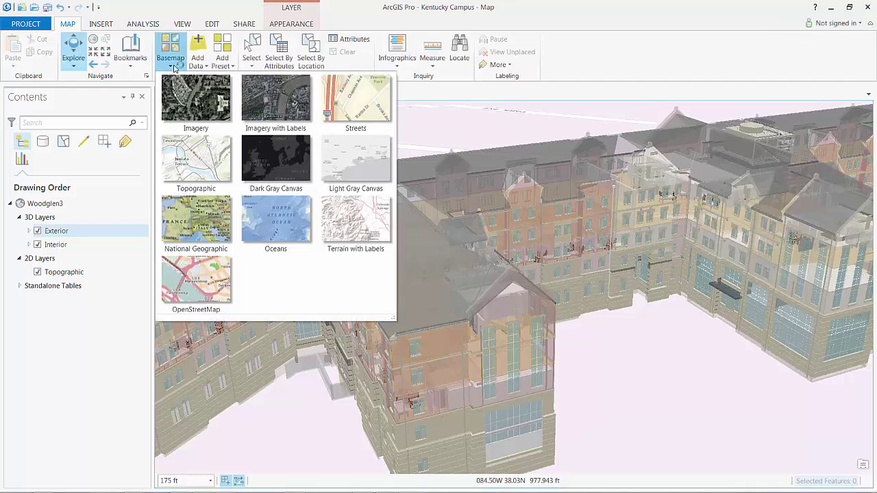
{"action": "left_click", "coordinate": [187, 90]}
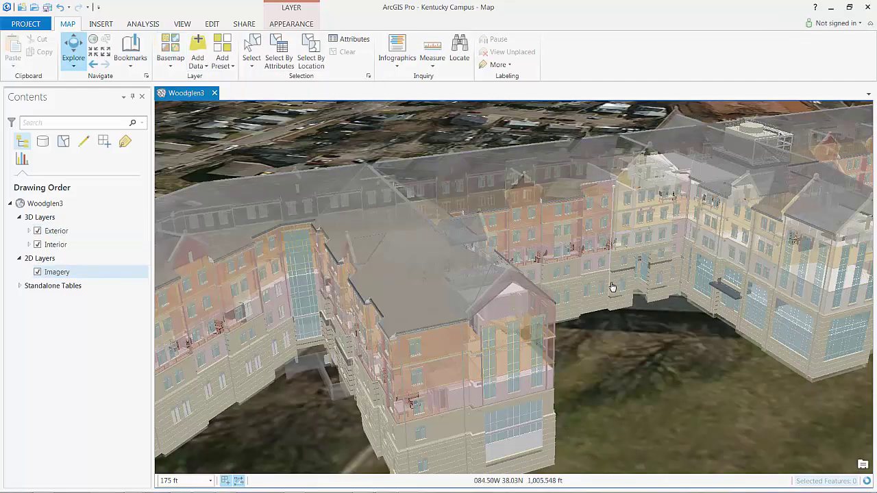
{"action": "scroll", "coordinate": [613, 287], "scroll_direction": "down", "scroll_amount": 6}
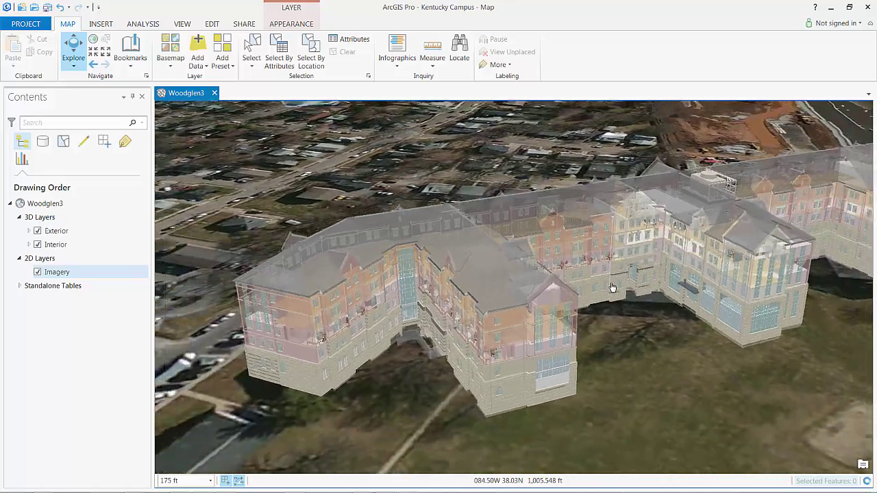
{"action": "scroll", "coordinate": [619, 298], "scroll_direction": "down", "scroll_amount": 3}
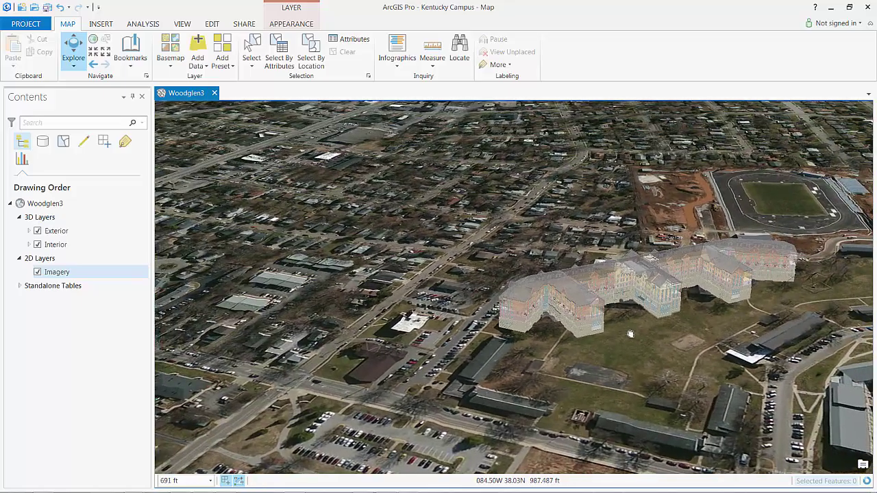
{"action": "middle_click_drag", "start_coordinate": [631, 334], "coordinate": [632, 336]}
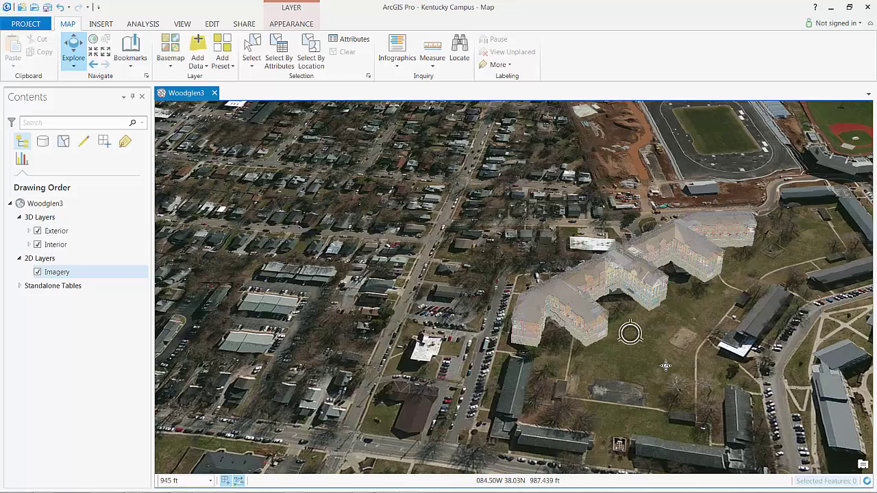
{"action": "mouse_move", "coordinate": [666, 365]}
{"action": "middle_mouse_down"}
{"action": "mouse_move", "coordinate": [657, 383]}
{"action": "mouse_move", "coordinate": [669, 383]}
{"action": "middle_mouse_up"}
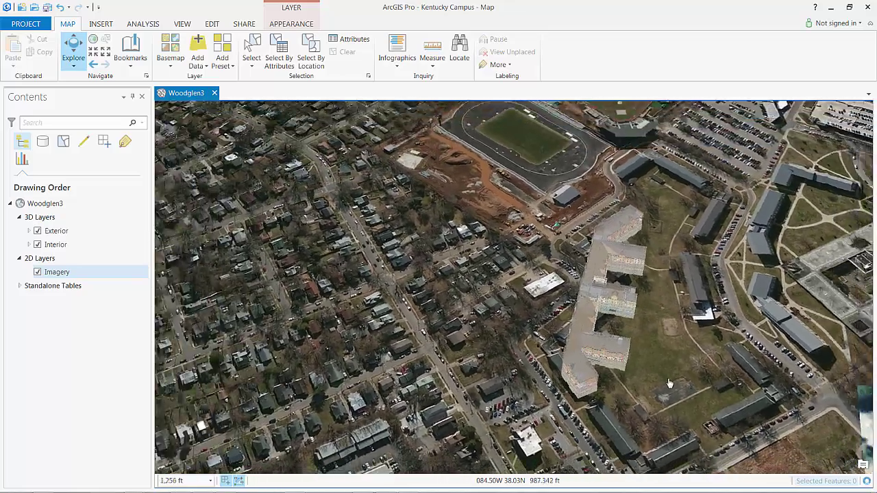
{"action": "scroll", "coordinate": [670, 383], "scroll_direction": "down", "scroll_amount": 5}
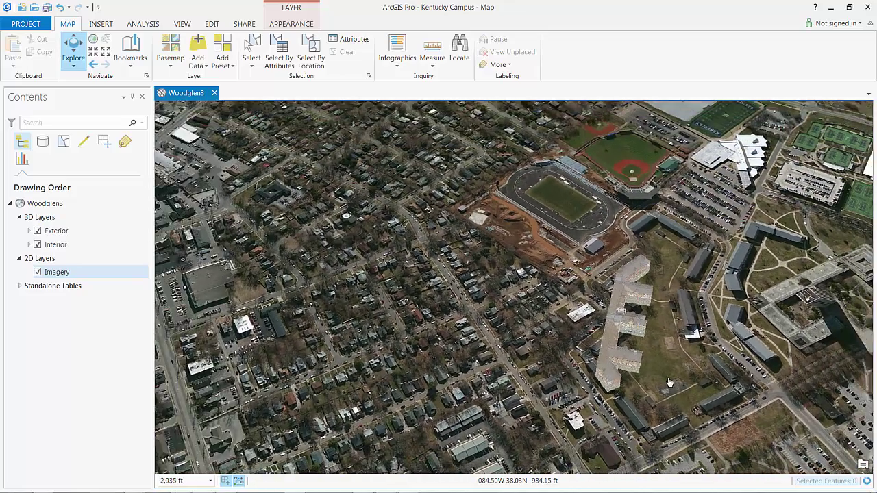